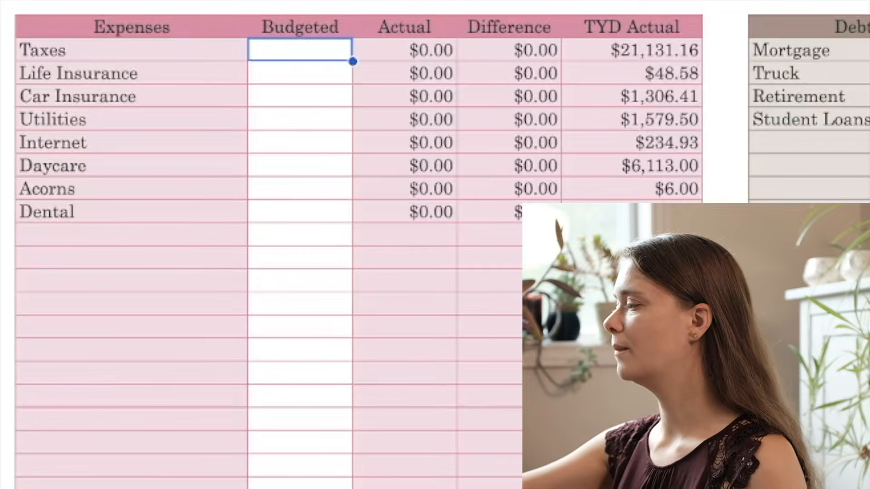
Step: Enter the budgeted expenses for Taxes as 3003.28 and Life Insurance as 6.94
{"action": "type", "text": "3003.2"}
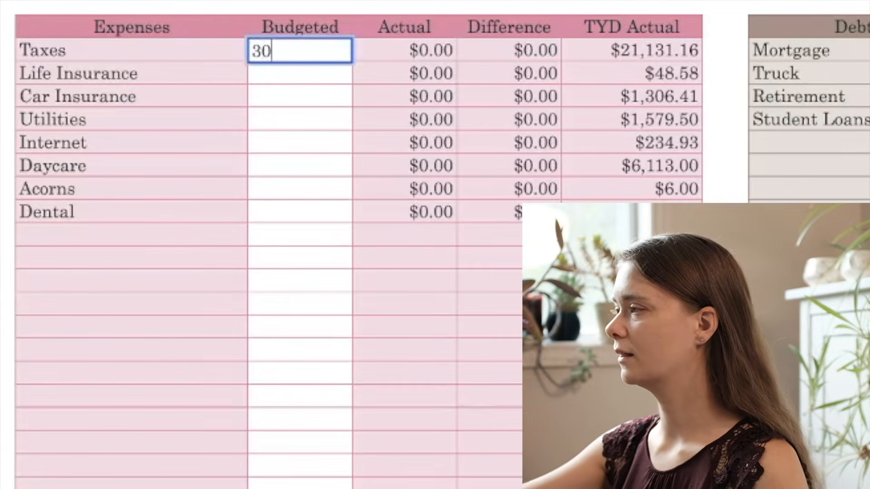
{"action": "key", "text": "Return"}
{"action": "type", "text": "8"}
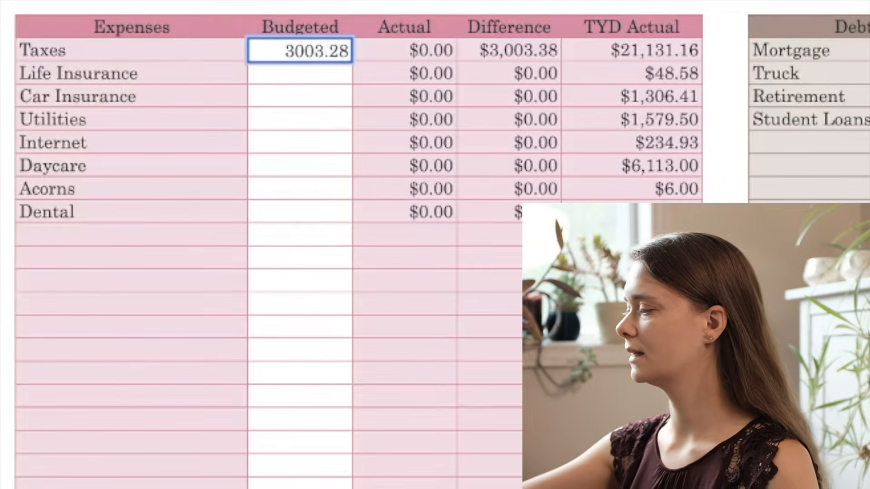
{"action": "key", "text": "Return"}
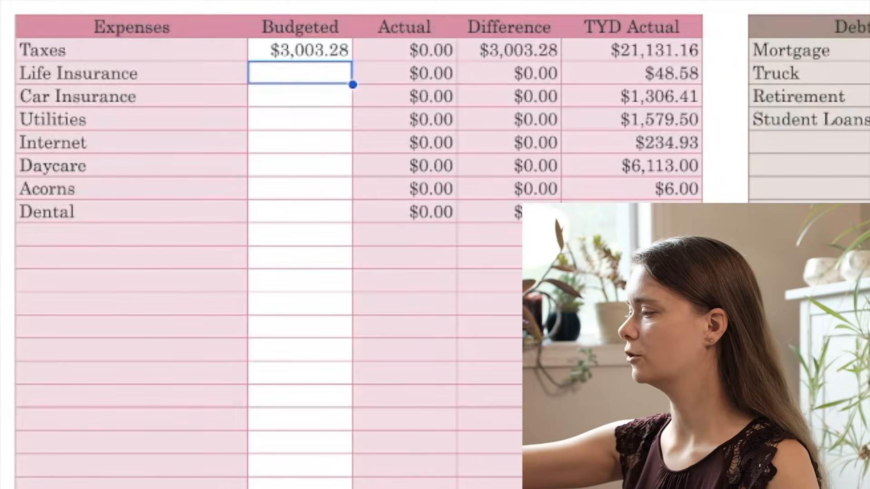
{"action": "type", "text": "6.94"}
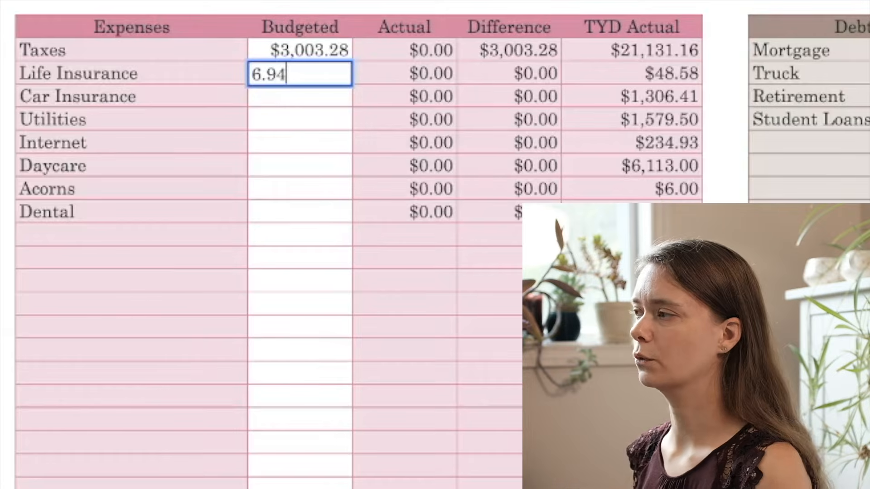
{"action": "key", "text": "Return"}
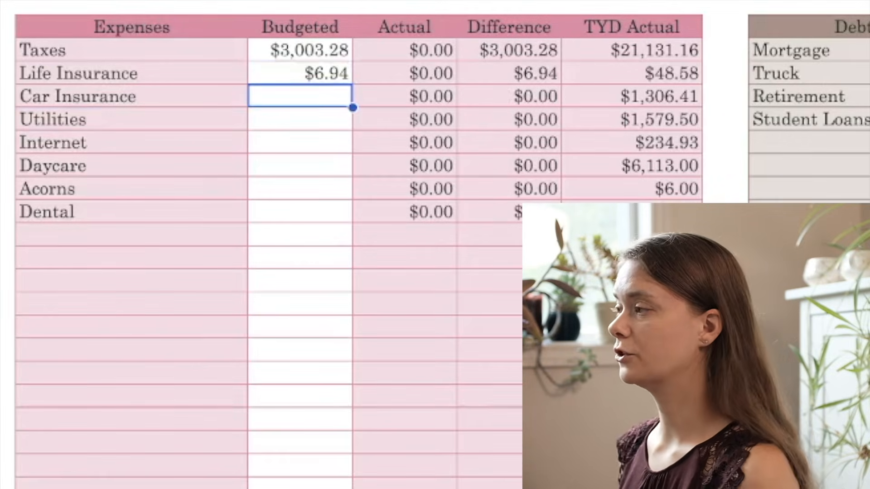
Step: Enter the budgeted expenses for Car Insurance as 195.92 and Utilities as 247.50
{"action": "type", "text": "195.92"}
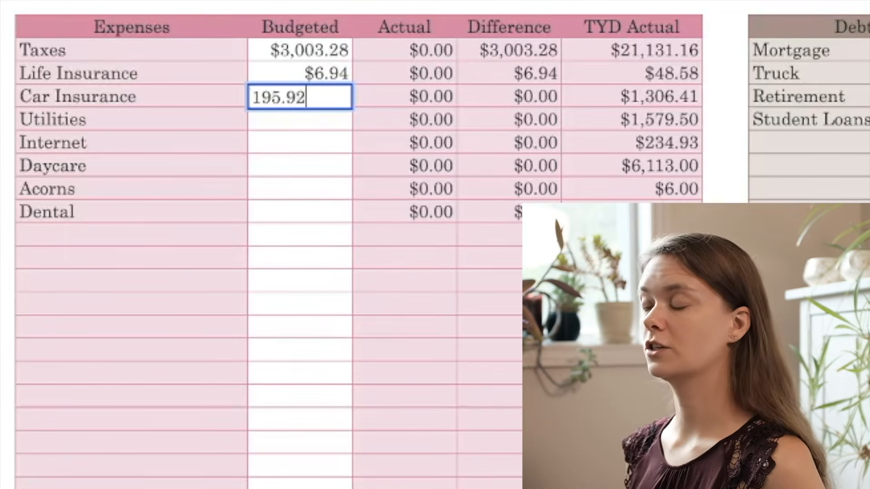
{"action": "key", "text": "Return"}
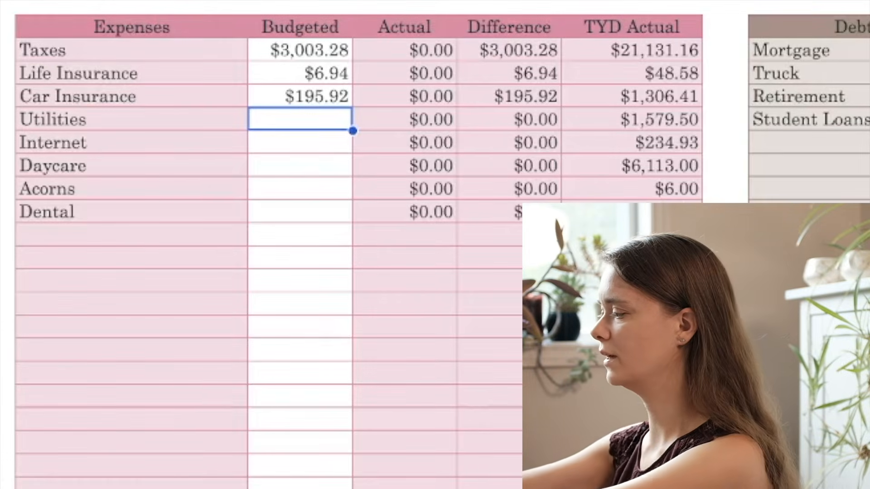
{"action": "type", "text": "247.5"}
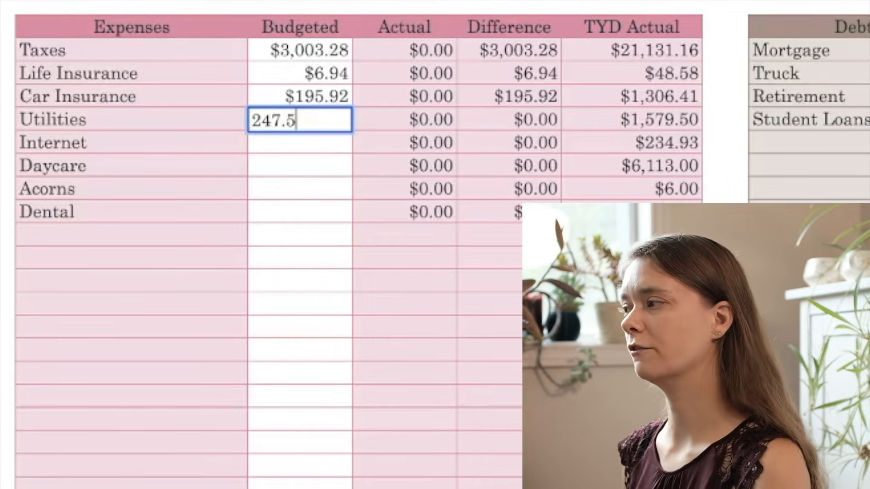
{"action": "key", "text": "Return"}
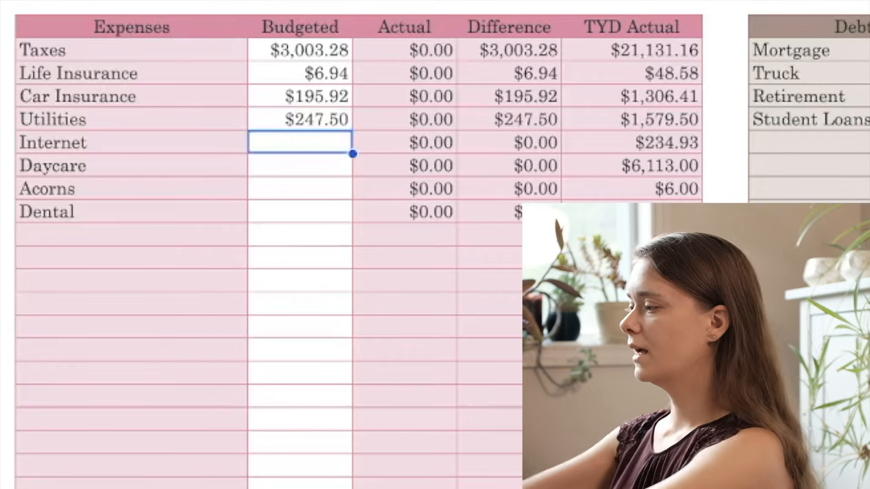
Step: Enter the budgeted expenses for Internet as 34.99 and Daycare as 1463
{"action": "type", "text": "34.99"}
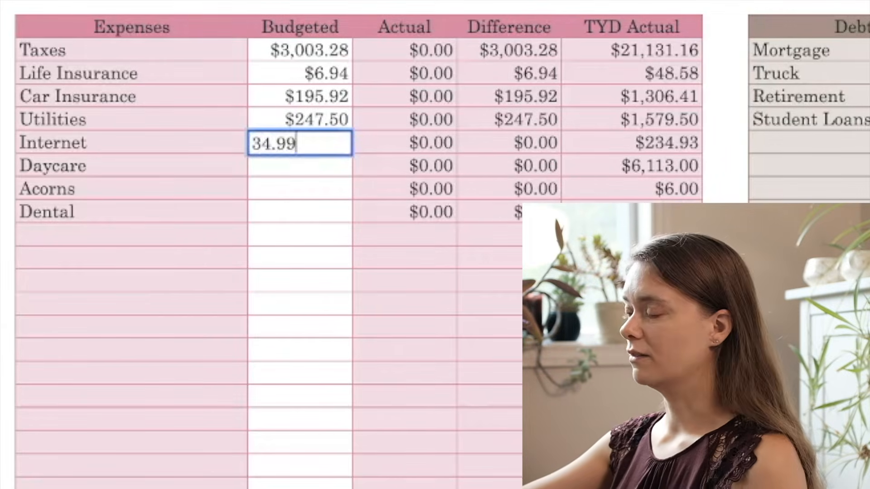
{"action": "key", "text": "Return"}
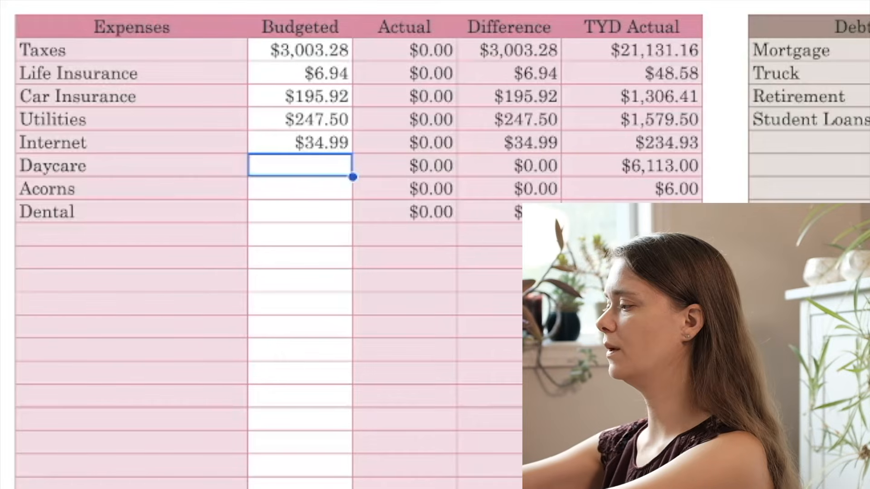
{"action": "type", "text": "1,46"}
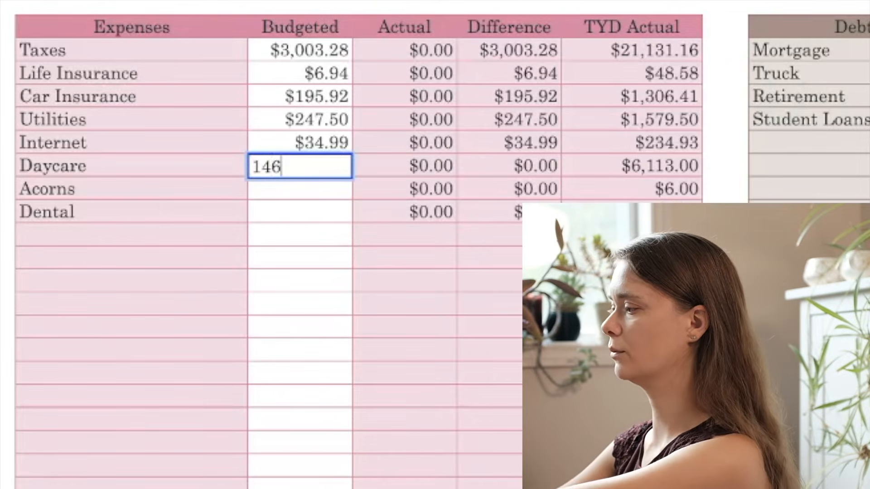
{"action": "type", "text": "3"}
{"action": "key", "text": "Return"}
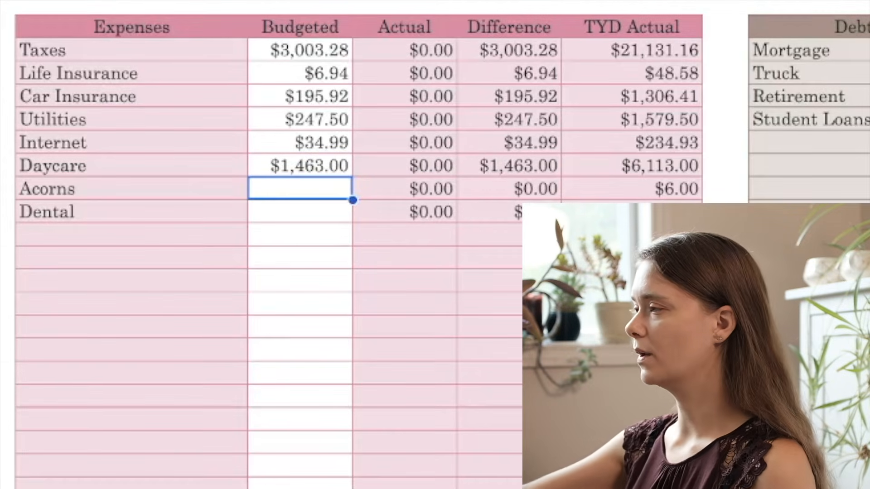
Step: Enter the budgeted expenses for Acorns as 1 and Dental as 21.30
{"action": "type", "text": "1"}
{"action": "key", "text": "Return"}
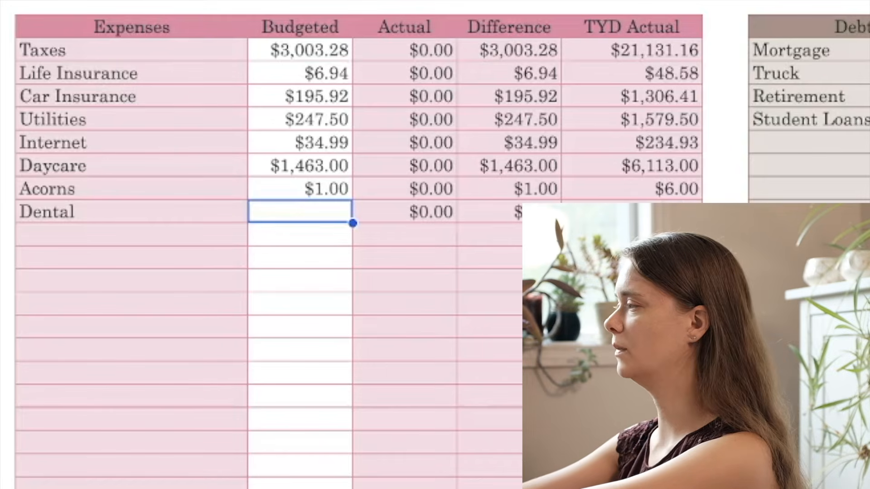
{"action": "type", "text": "21."}
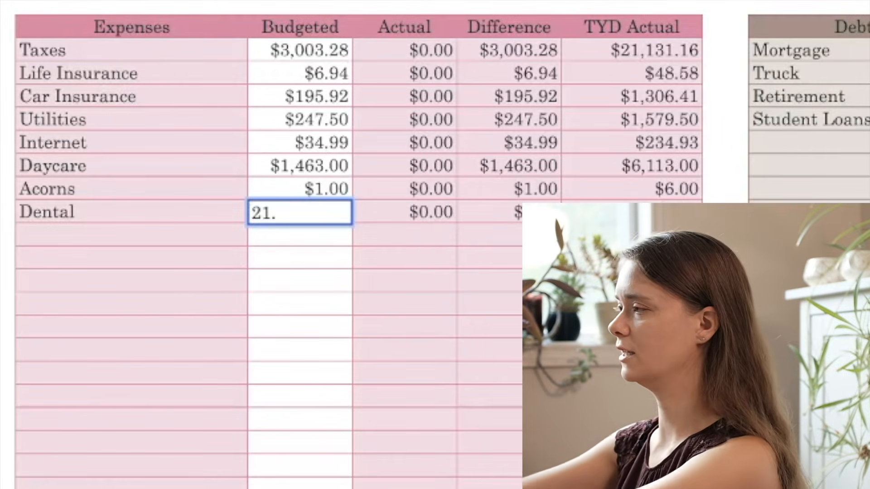
{"action": "type", "text": "30"}
{"action": "key", "text": "Return"}
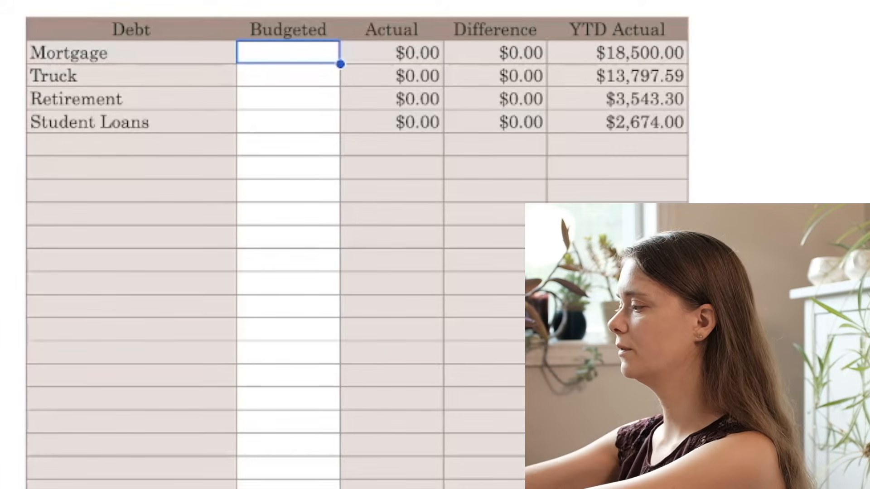
Step: In the Debt table, enter the budgeted amounts for Mortgage as 2630 and Truck as 0
{"action": "type", "text": "260"}
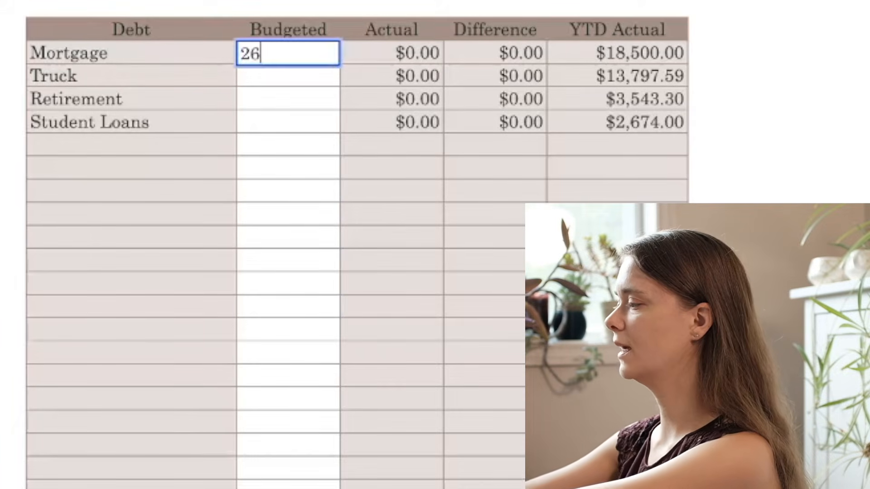
{"action": "key", "text": "BackSpace"}
{"action": "type", "text": "30"}
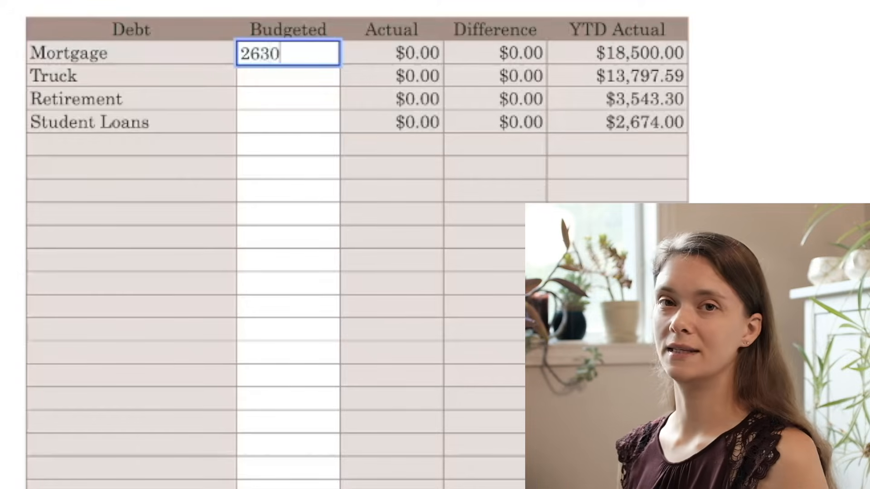
{"action": "key", "text": "Return"}
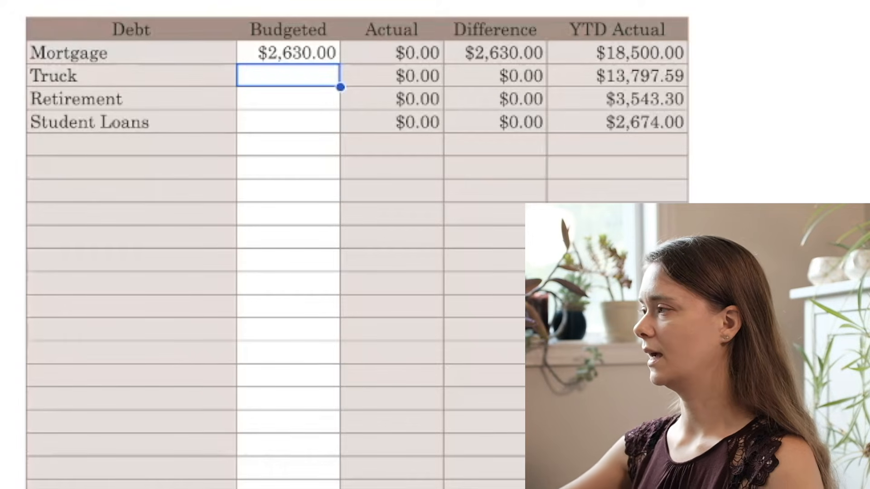
{"action": "type", "text": "0"}
{"action": "key", "text": "Return"}
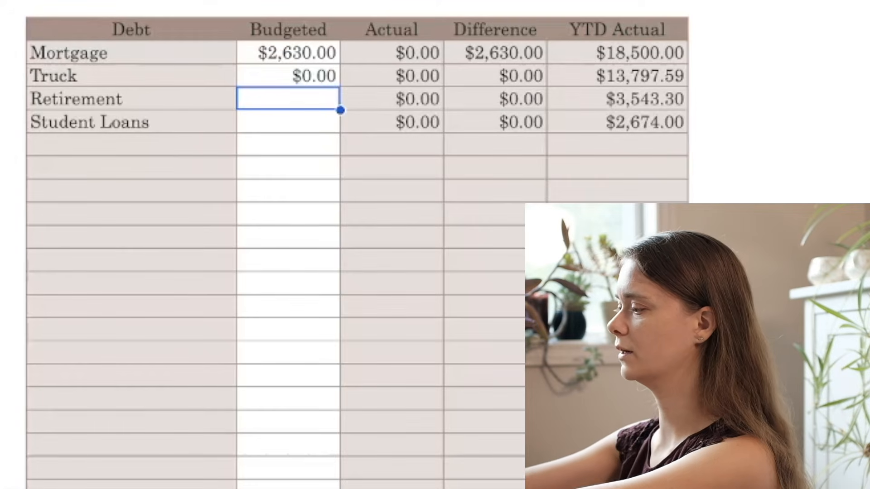
Step: Enter the budgeted debt amounts for Retirement as 472.44 and Student Loans as 382
{"action": "type", "text": "472.44"}
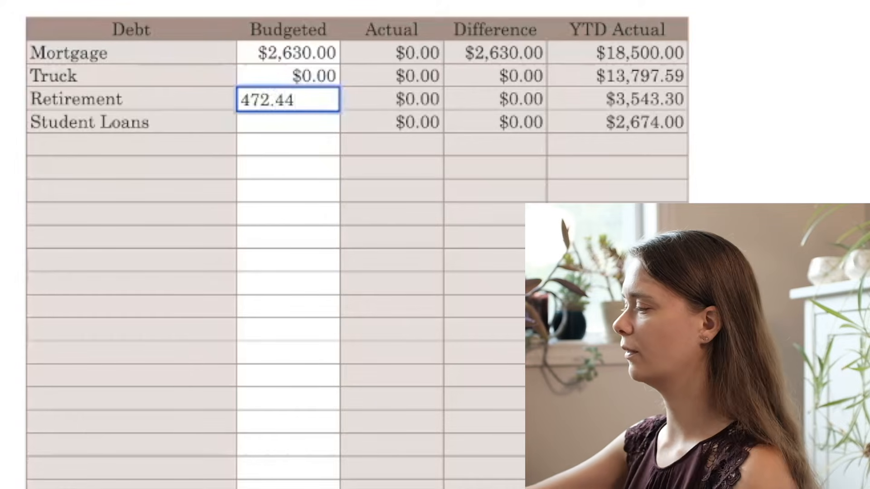
{"action": "key", "text": "Return"}
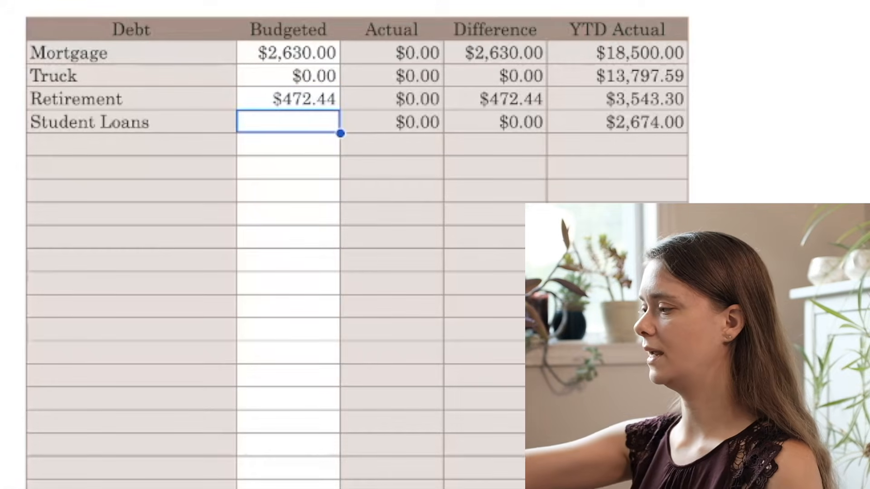
{"action": "type", "text": "382"}
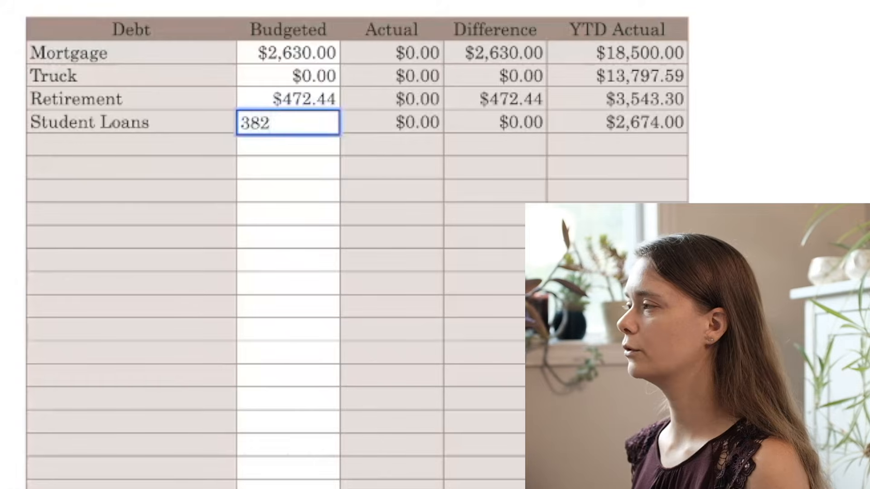
{"action": "key", "text": "Return"}
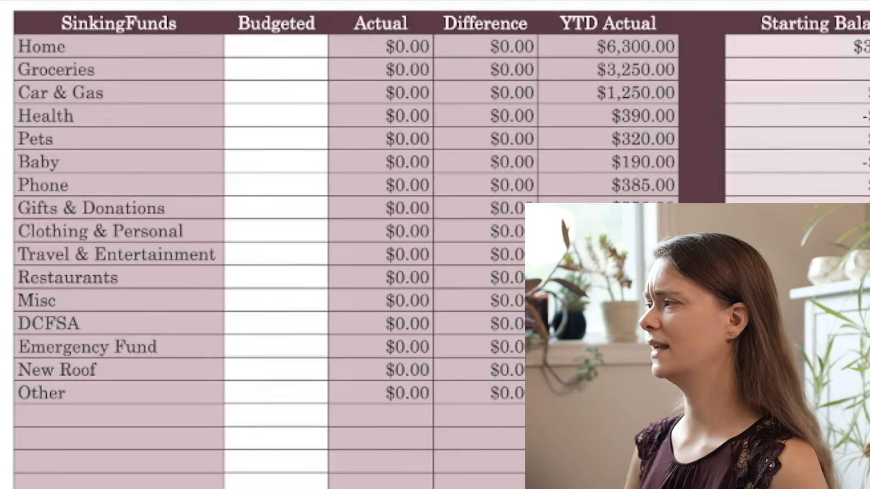
Step: Check the Health and Baby starting balances in the SinkingFunds table and budget 700 for Home and 600 for Groceries
{"action": "left_click", "coordinate": [820, 117]}
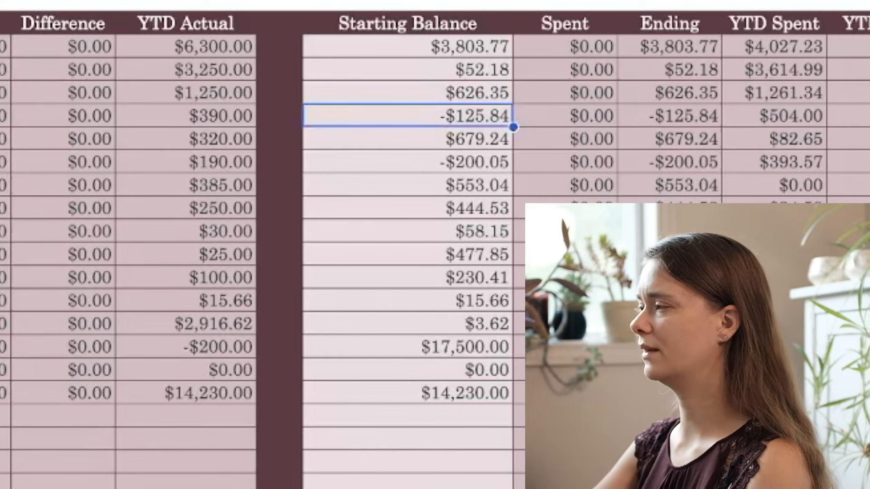
{"action": "left_click", "coordinate": [408, 161]}
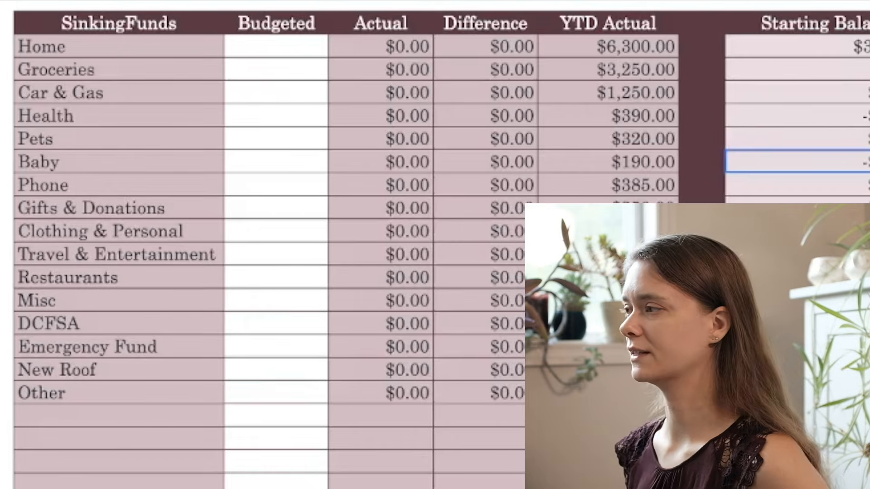
{"action": "left_click", "coordinate": [276, 46]}
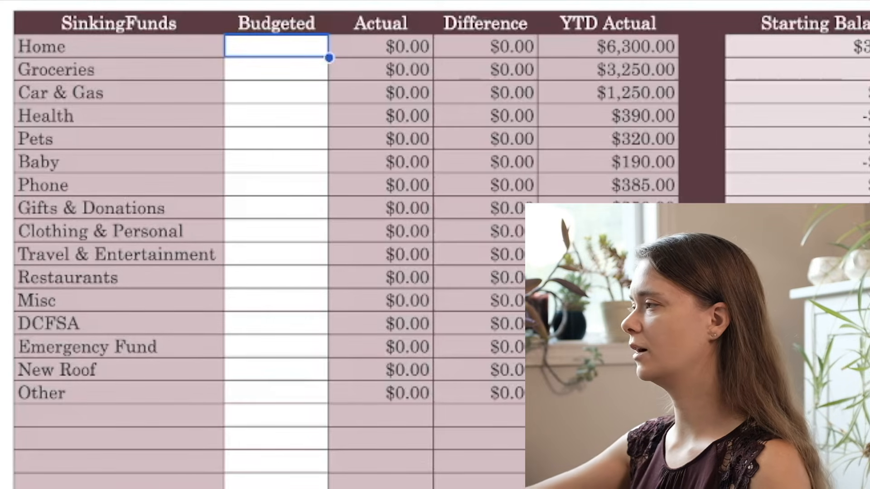
{"action": "type", "text": "700"}
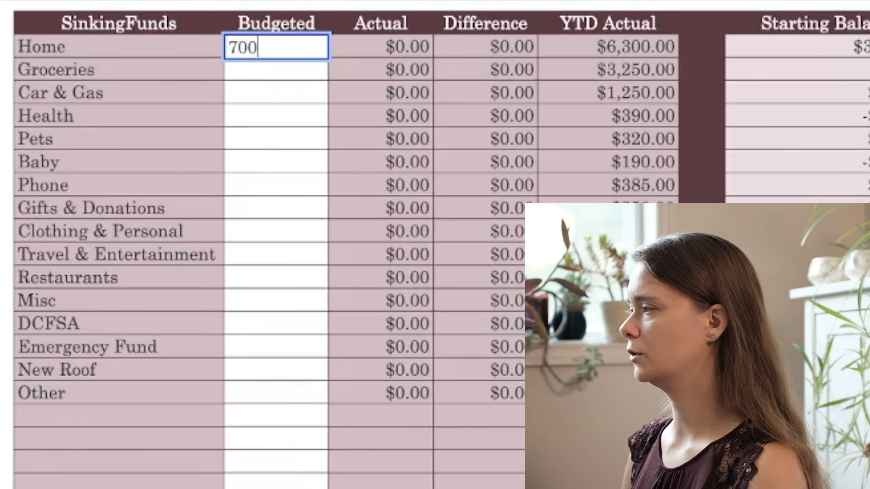
{"action": "key", "text": "Return"}
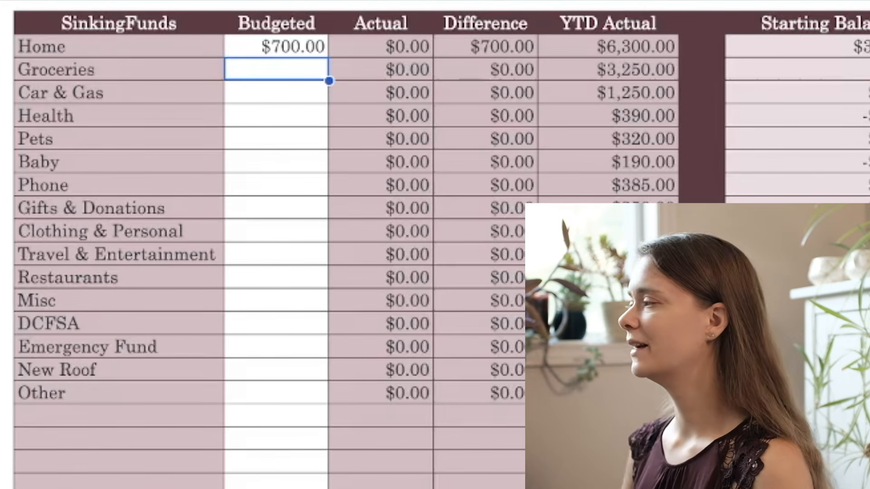
{"action": "type", "text": "600"}
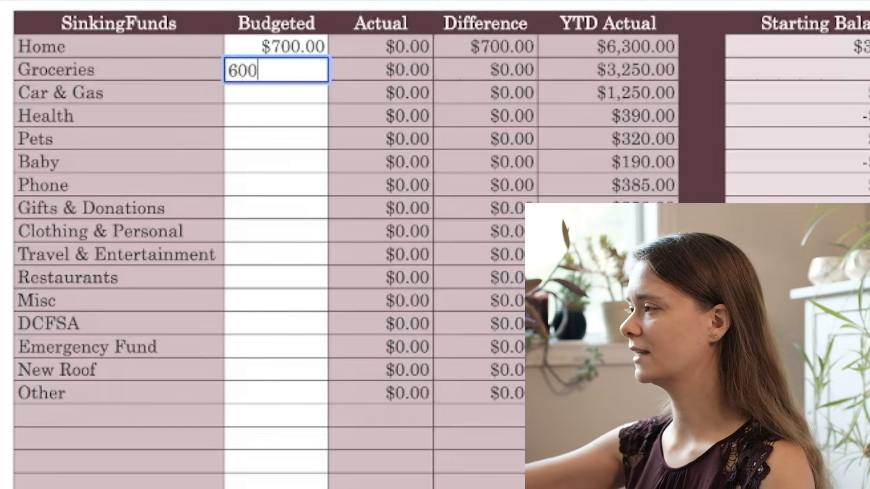
{"action": "key", "text": "Return"}
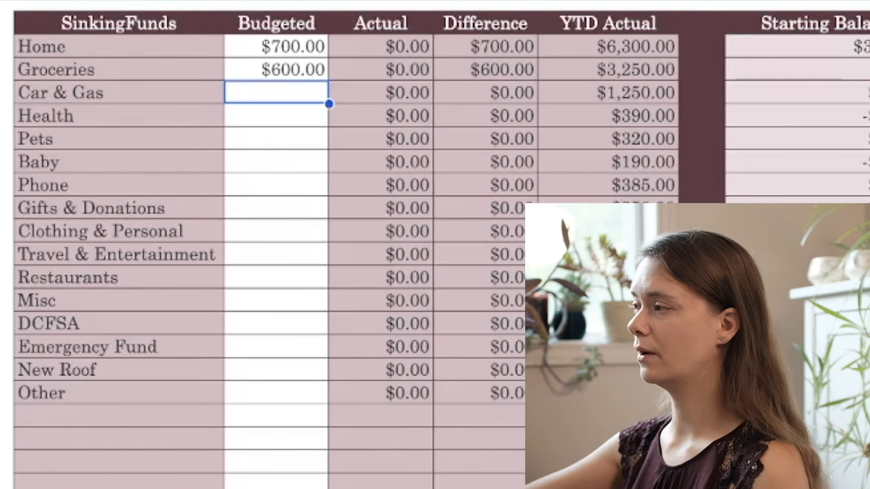
Step: Enter the budgeted sinking fund amounts for Car & Gas as 350 and Health as 160
{"action": "type", "text": "350"}
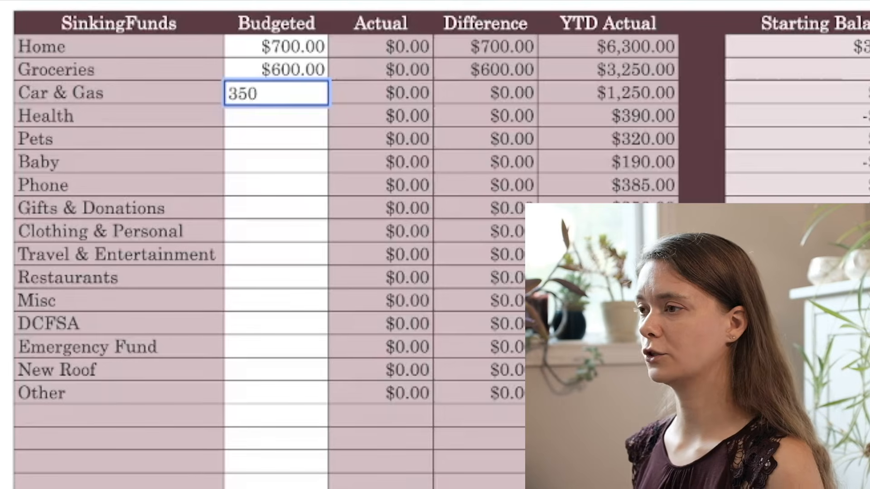
{"action": "key", "text": "Return"}
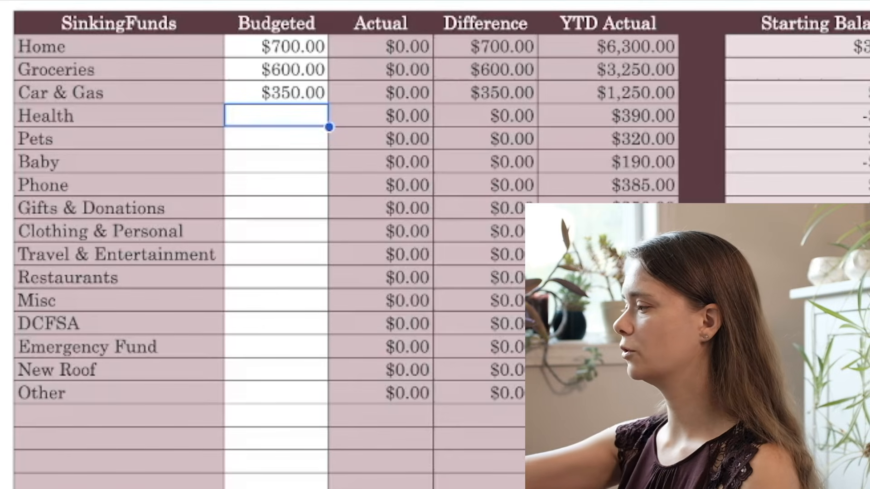
{"action": "type", "text": "160"}
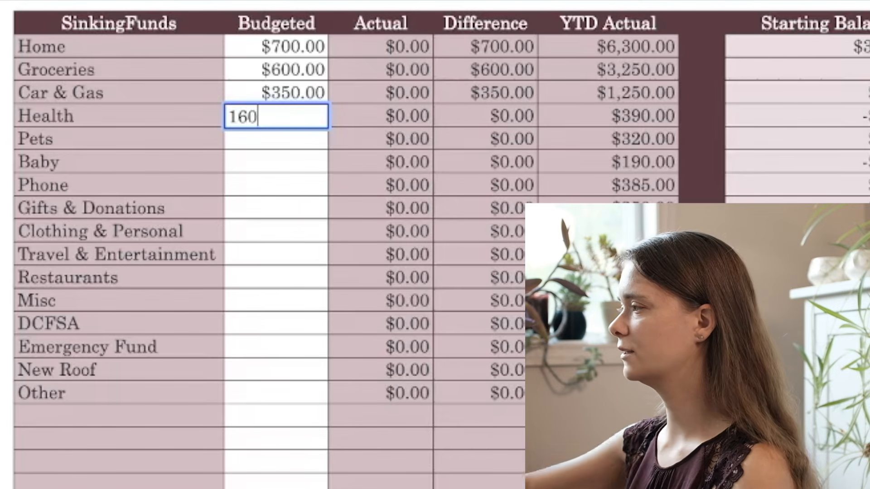
{"action": "key", "text": "Return"}
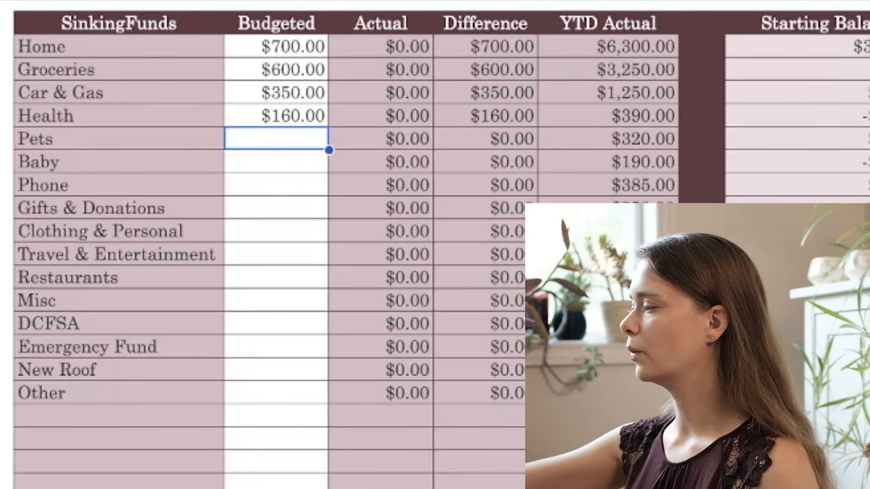
Step: In the SinkingFunds table, enter the budgeted amounts for Pets as 20, Baby as 130 and Phone as 55
{"action": "type", "text": "20"}
{"action": "key", "text": "Return"}
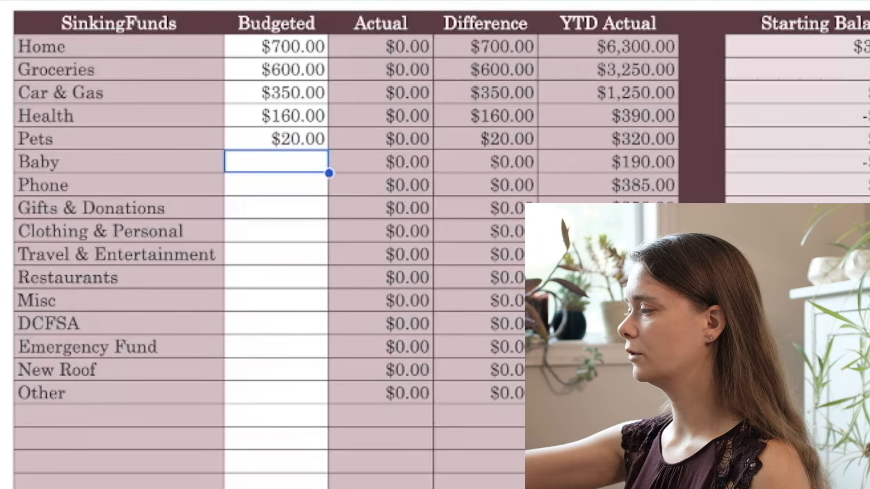
{"action": "type", "text": "130"}
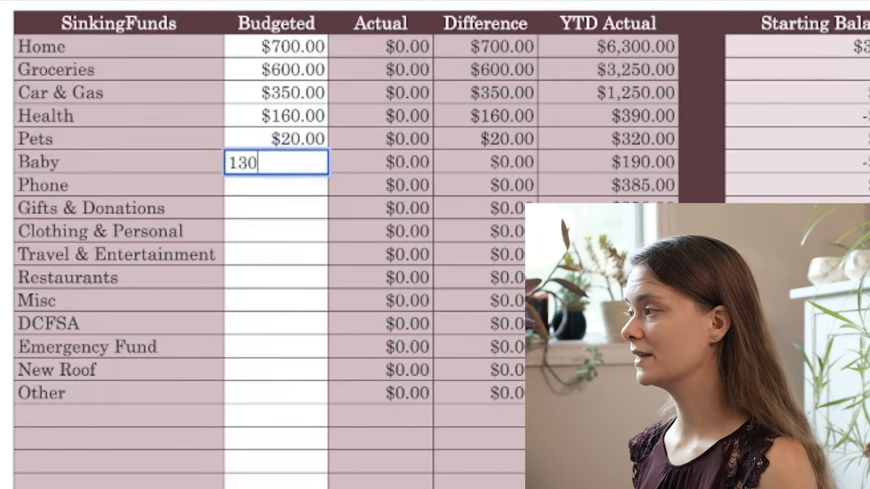
{"action": "key", "text": "Return"}
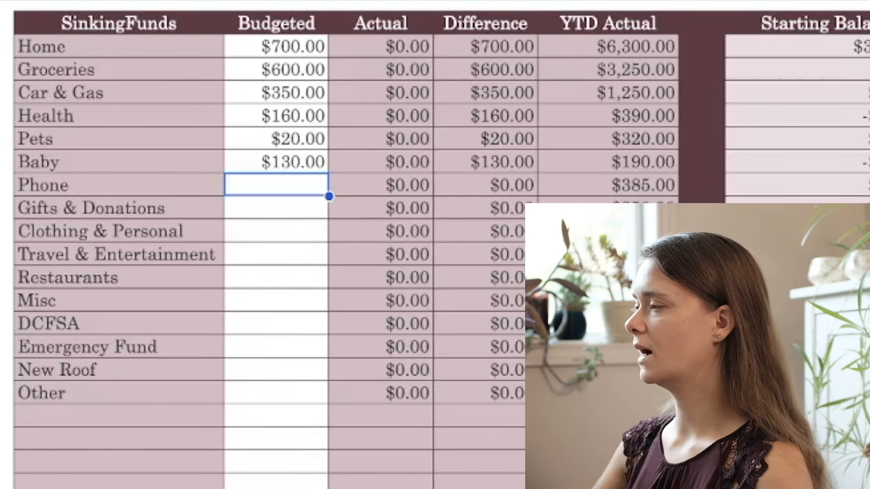
{"action": "type", "text": "55"}
{"action": "key", "text": "Return"}
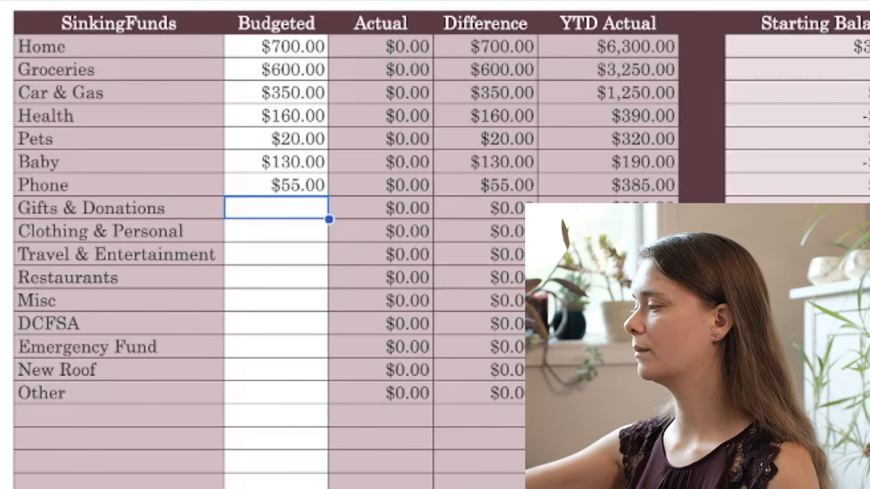
Step: Enter the budgeted sinking fund amounts for Gifts & Donations as 0, Clothing & Personal as 5 and Travel & Entertainment as 0
{"action": "type", "text": "0"}
{"action": "key", "text": "Return"}
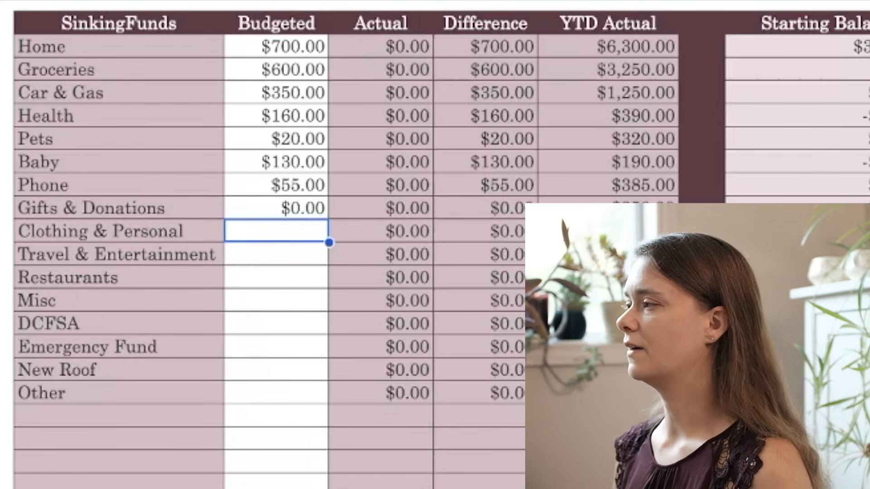
{"action": "type", "text": "5"}
{"action": "key", "text": "Return"}
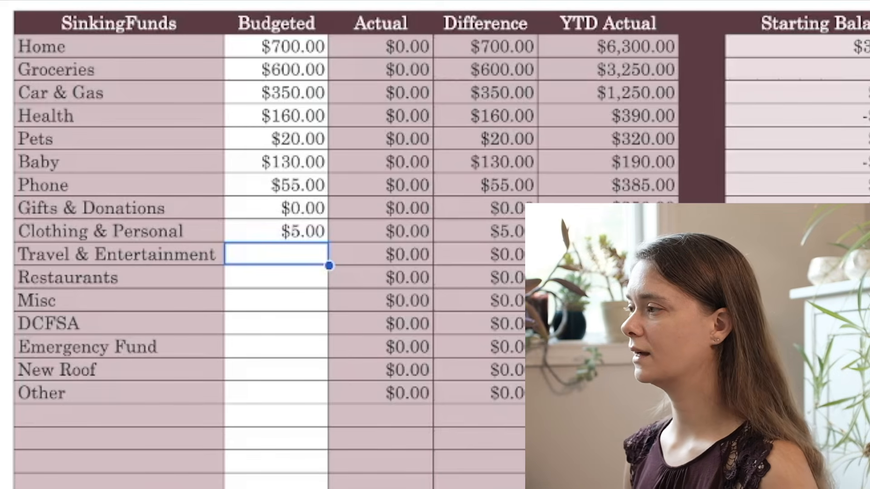
{"action": "type", "text": "0"}
{"action": "key", "text": "Return"}
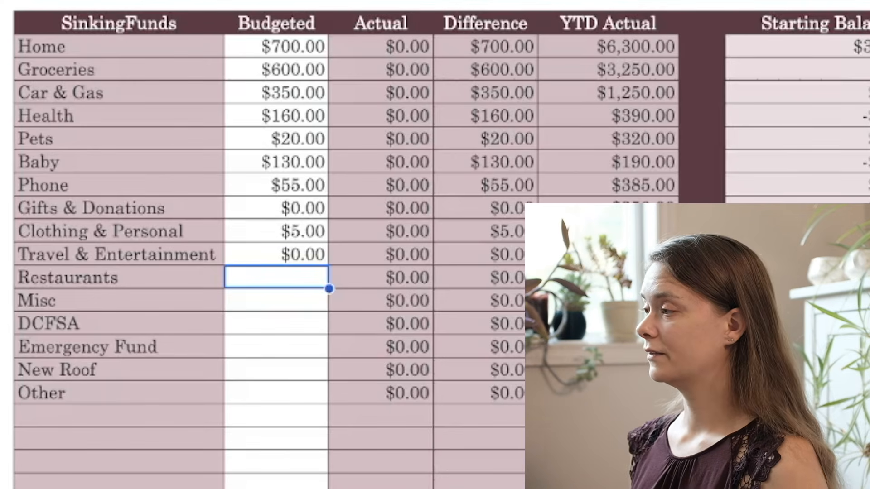
Step: Budget 0 for both Restaurants and Misc and 416.66 for DCFSA in the SinkingFunds table
{"action": "type", "text": "0"}
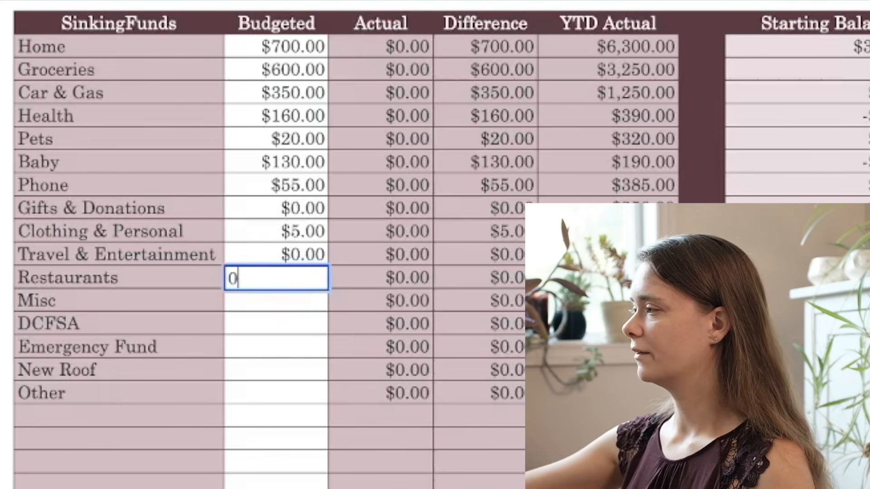
{"action": "key", "text": "Return"}
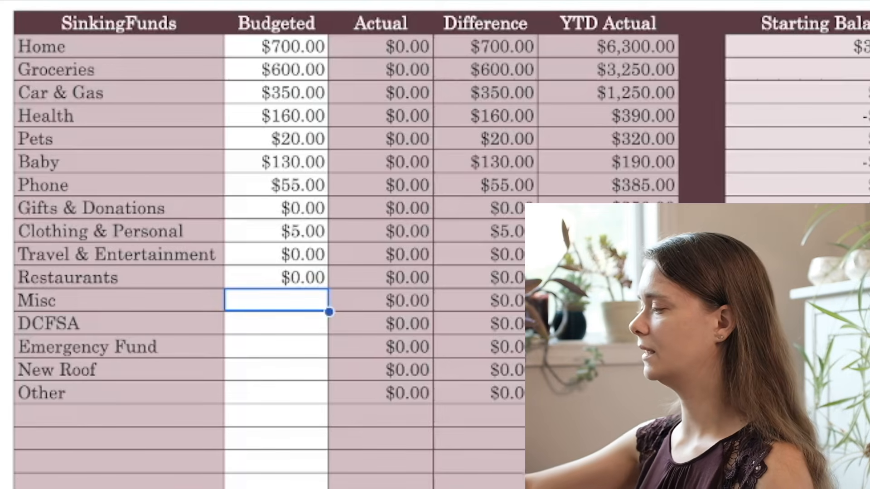
{"action": "type", "text": "0"}
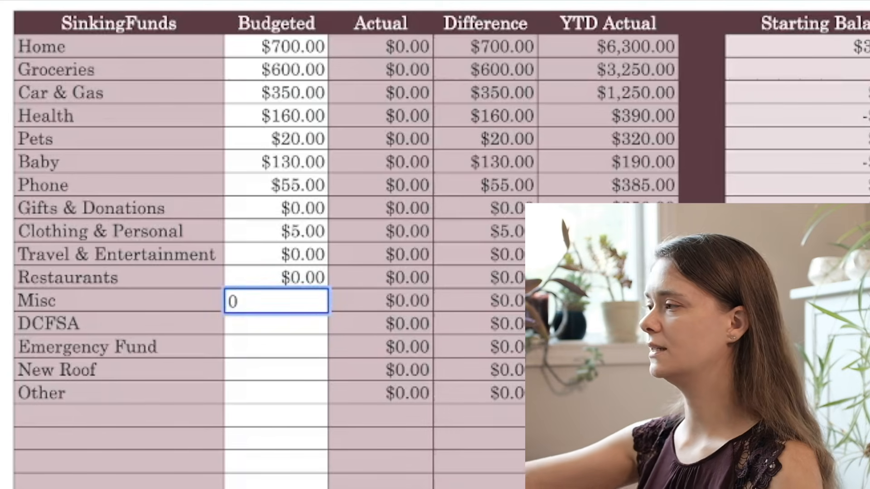
{"action": "key", "text": "Return"}
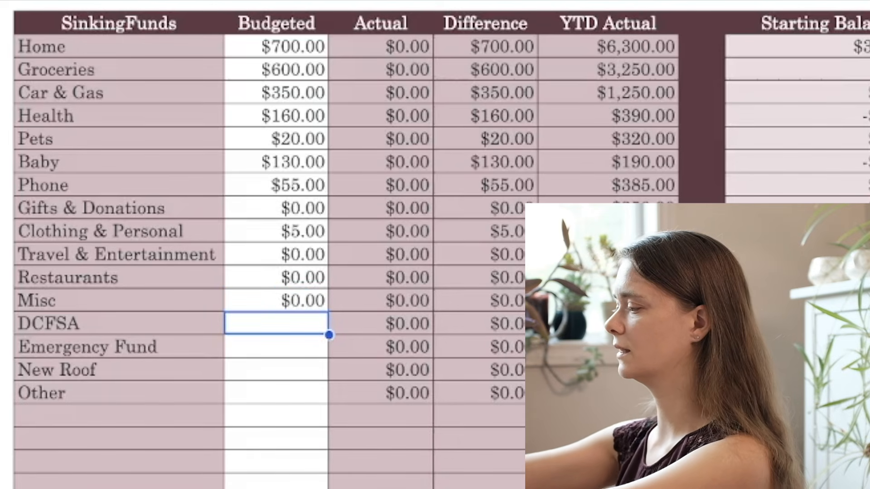
{"action": "type", "text": "416.66"}
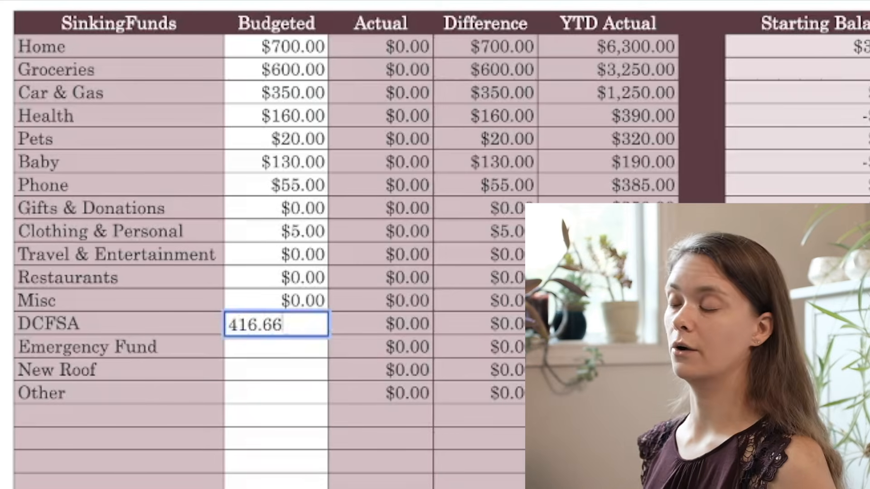
{"action": "key", "text": "Return"}
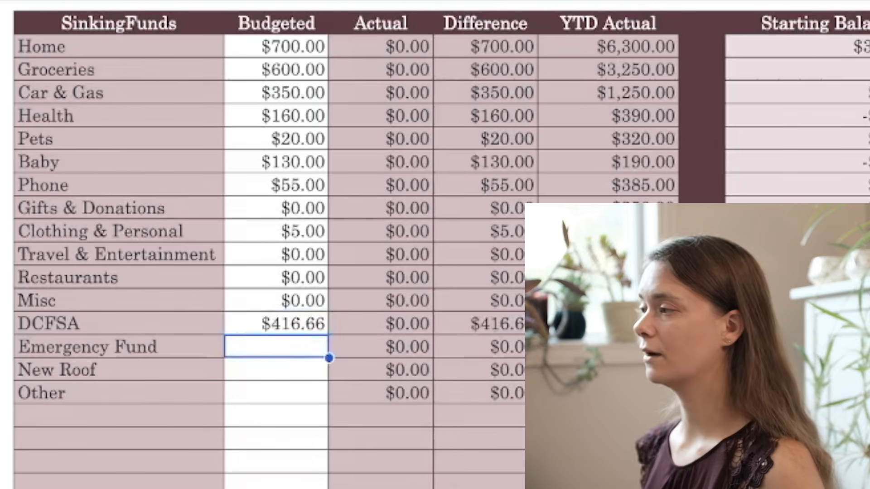